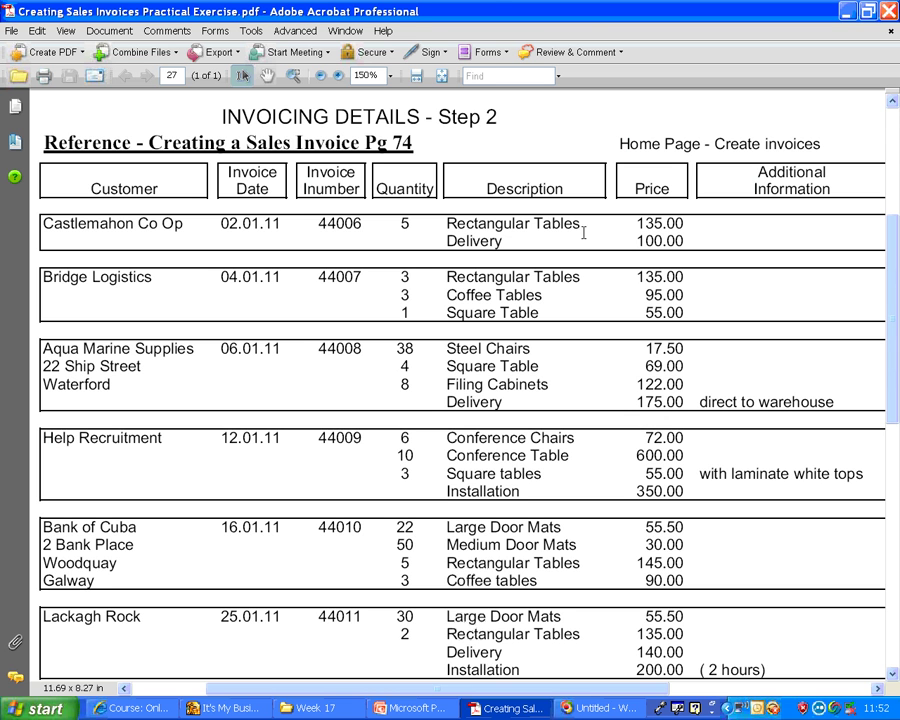
- Switch to QuickBooks, open a new sales invoice and dismiss the Professional Services Forms message
{"action": "left_click", "coordinate": [228, 706]}
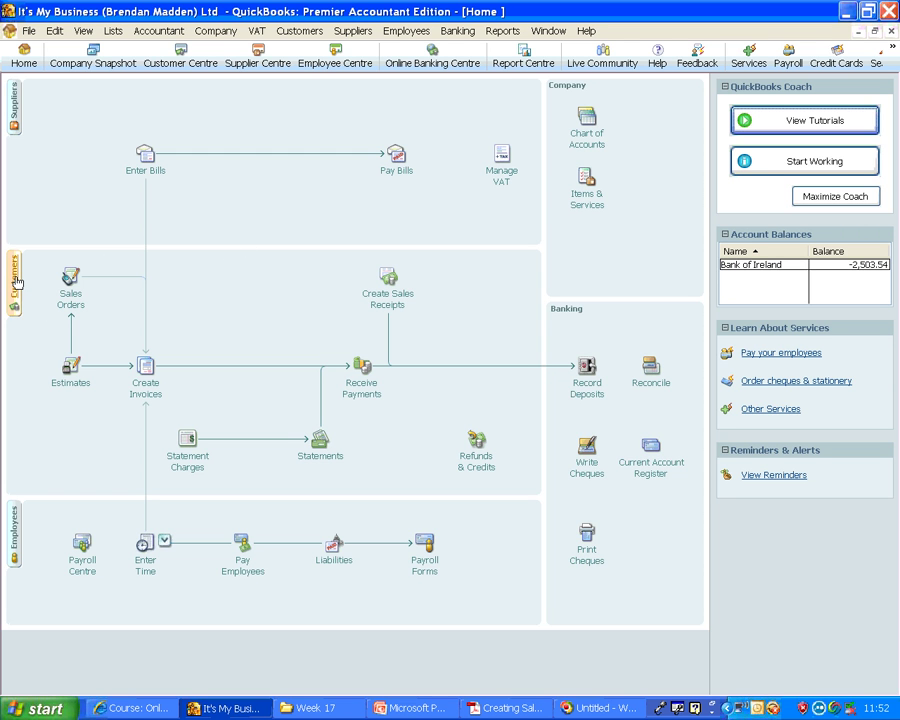
{"action": "left_click", "coordinate": [146, 366]}
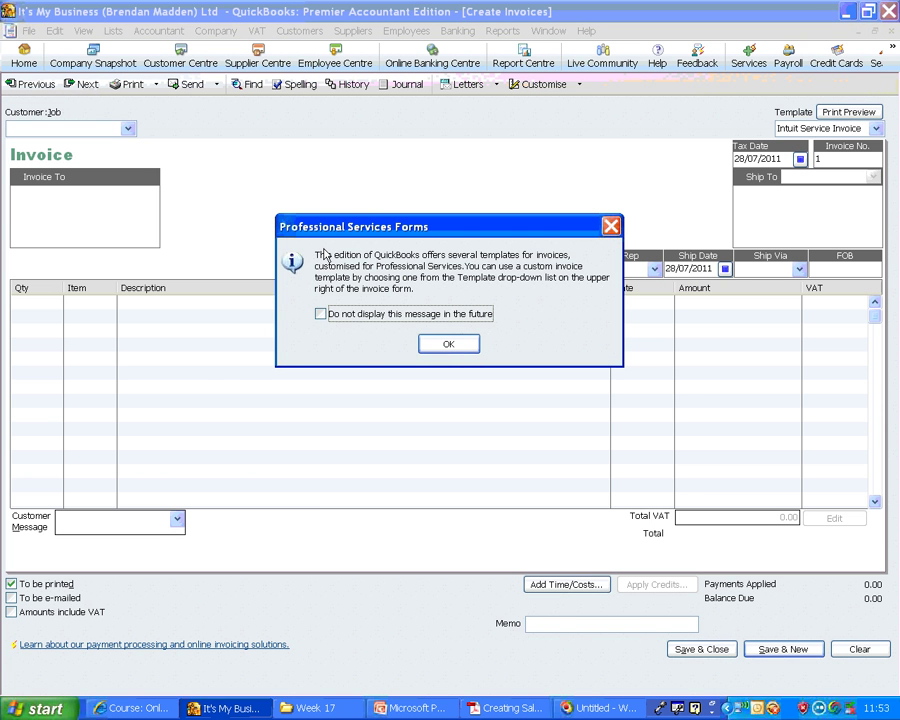
{"action": "left_click", "coordinate": [320, 314]}
{"action": "left_click", "coordinate": [320, 314]}
{"action": "left_click", "coordinate": [446, 344]}
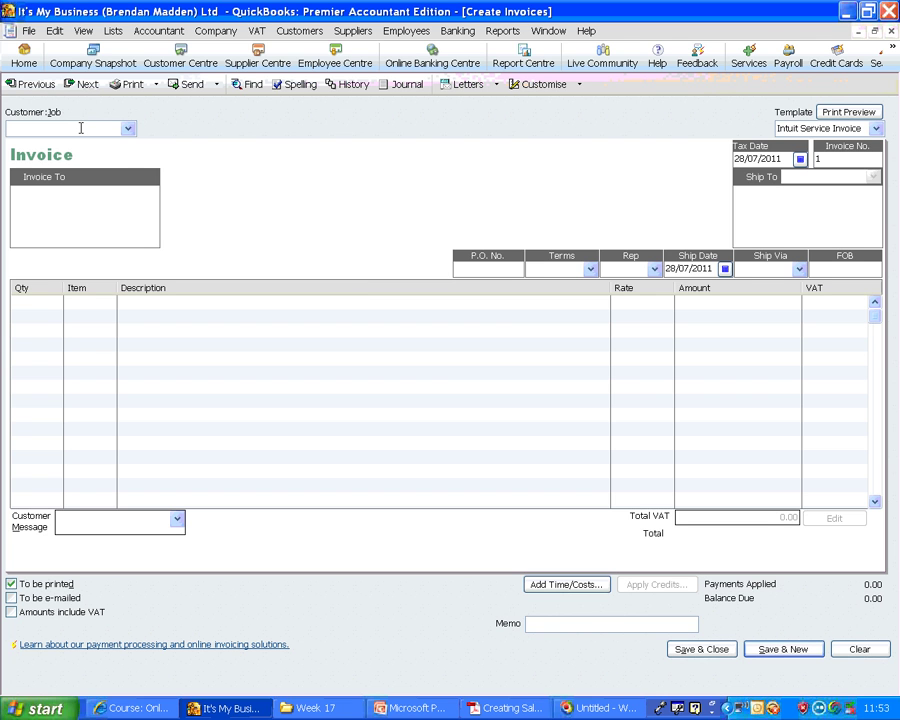
- Fill the invoice header with customer Castlemahon Co-Op, tax date 02/01/2011 and invoice number 44006
{"action": "type", "text": "Castlemahon Co-Op"}
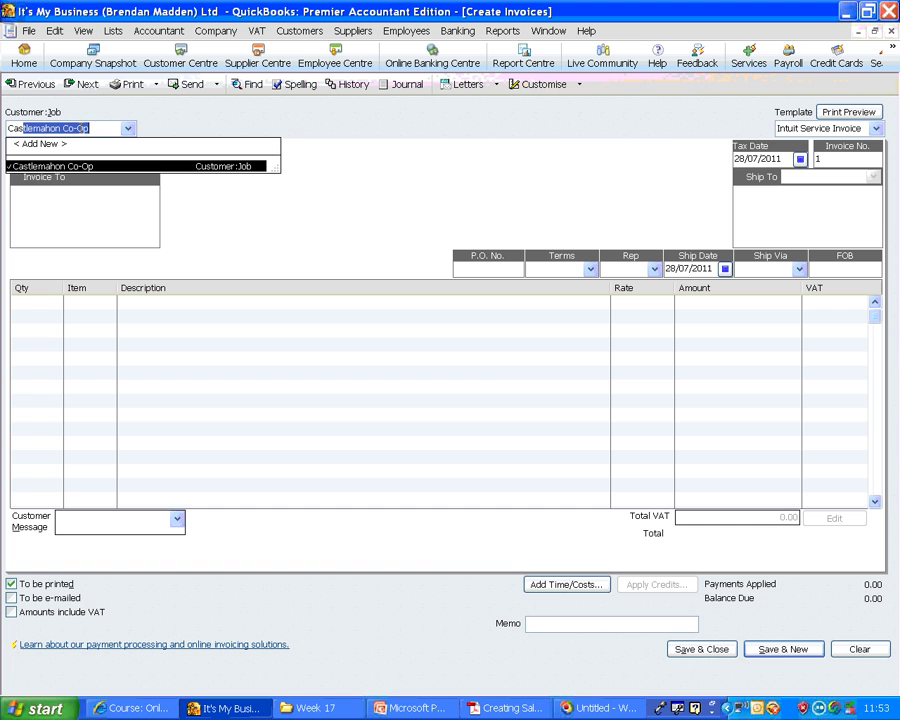
{"action": "key", "text": "Tab"}
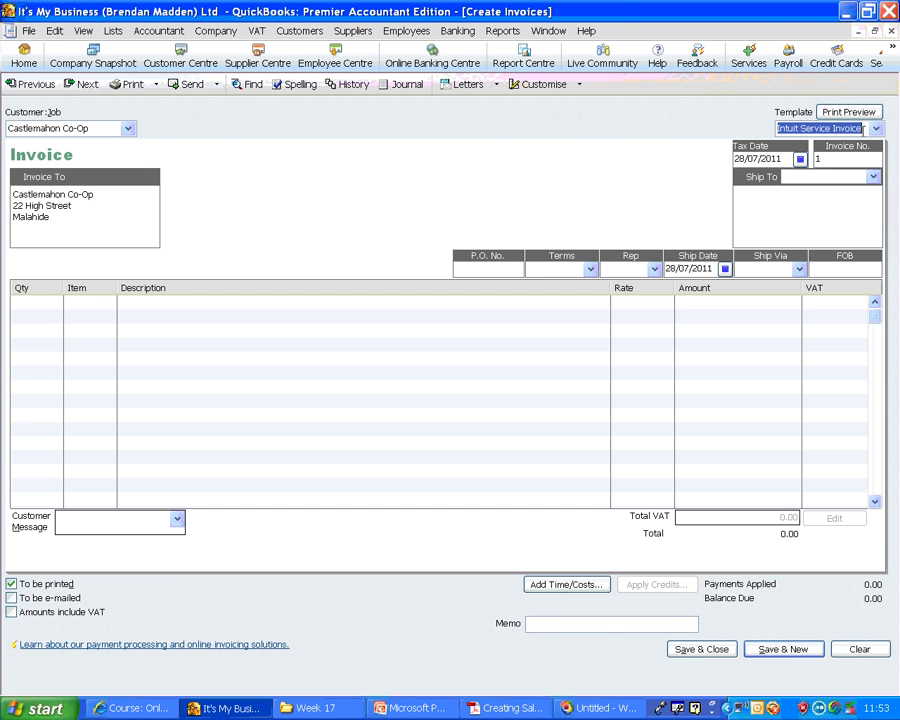
{"action": "key", "text": "Tab"}
{"action": "type", "text": "0"}
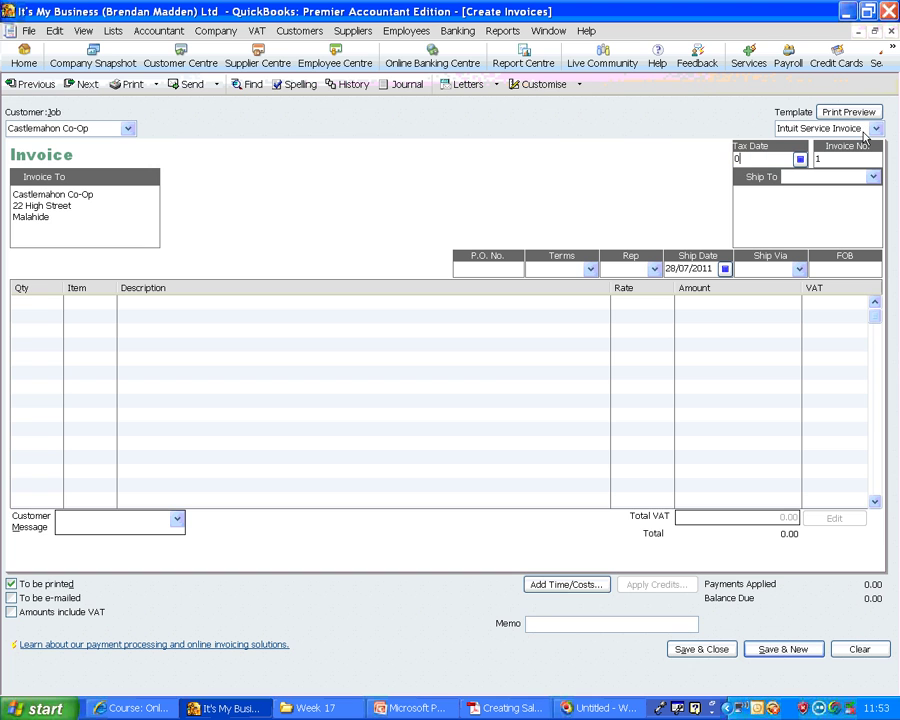
{"action": "type", "text": "2/01/20111"}
{"action": "key", "text": "Tab"}
{"action": "type", "text": "44006"}
{"action": "key", "text": "Tab"}
{"action": "key", "text": "Tab"}
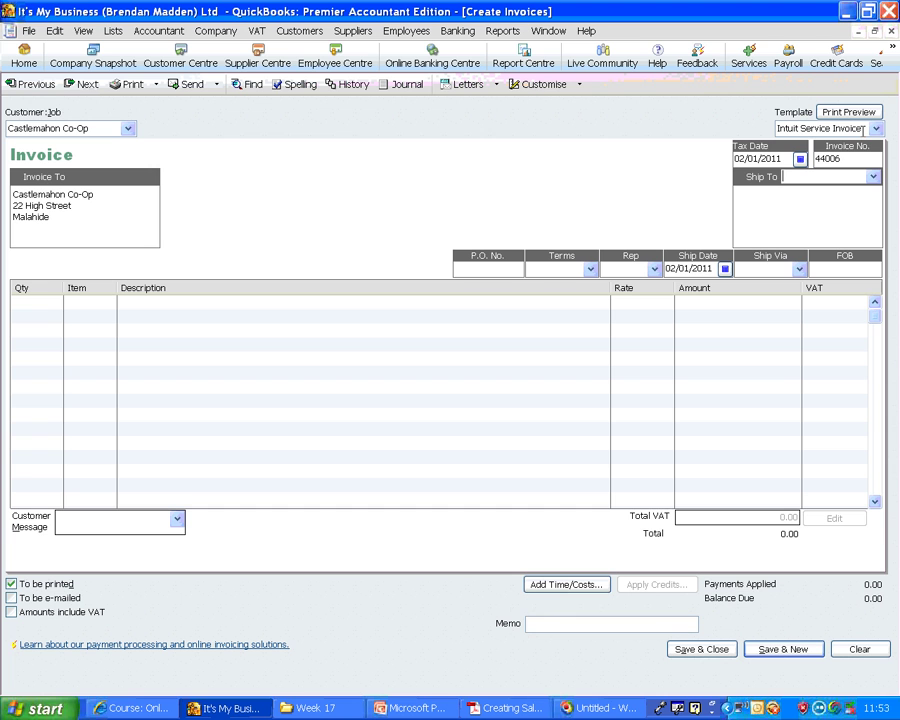
- Enter quantity 5 of item RT (Rectangular Table) on the first invoice line
{"action": "key", "text": "Tab"}
{"action": "key", "text": "Tab"}
{"action": "key", "text": "Tab"}
{"action": "key", "text": "Tab"}
{"action": "key", "text": "Tab"}
{"action": "key", "text": "Tab"}
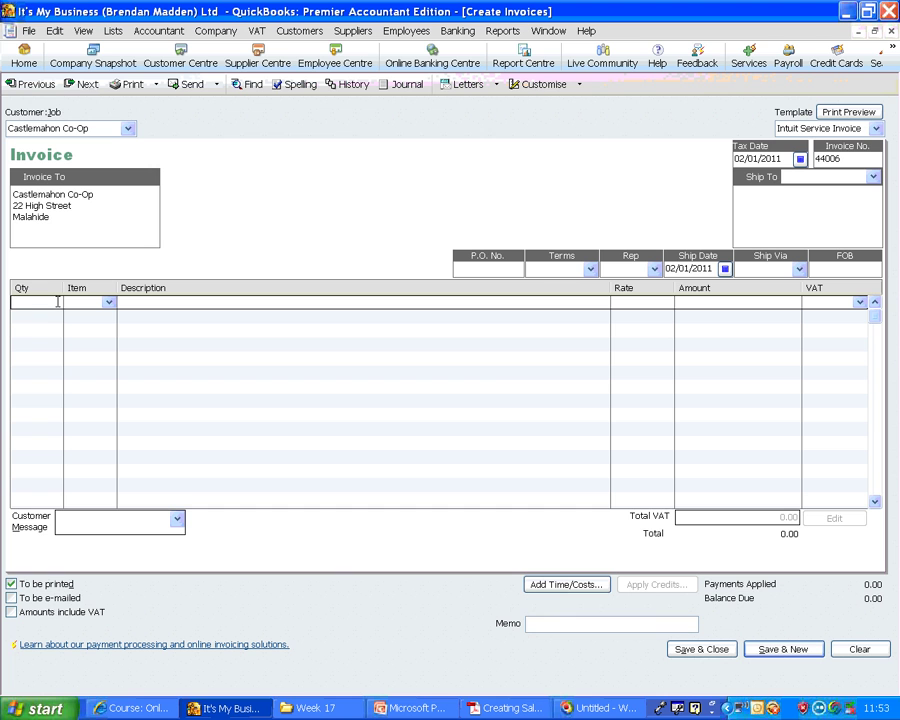
{"action": "type", "text": "5"}
{"action": "key", "text": "Tab"}
{"action": "left_click", "coordinate": [110, 304]}
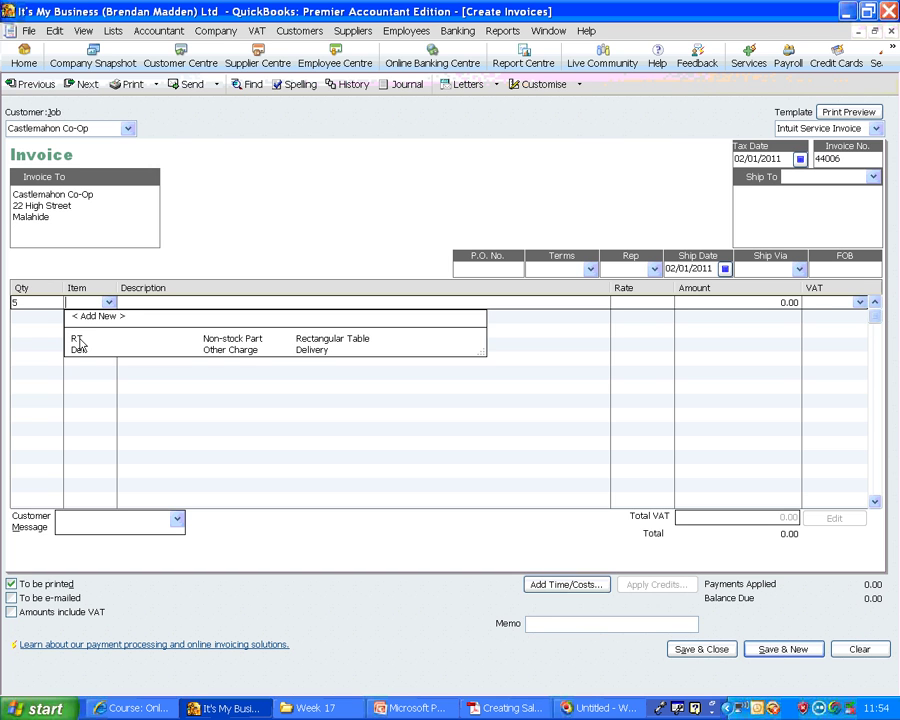
{"action": "left_click", "coordinate": [77, 341]}
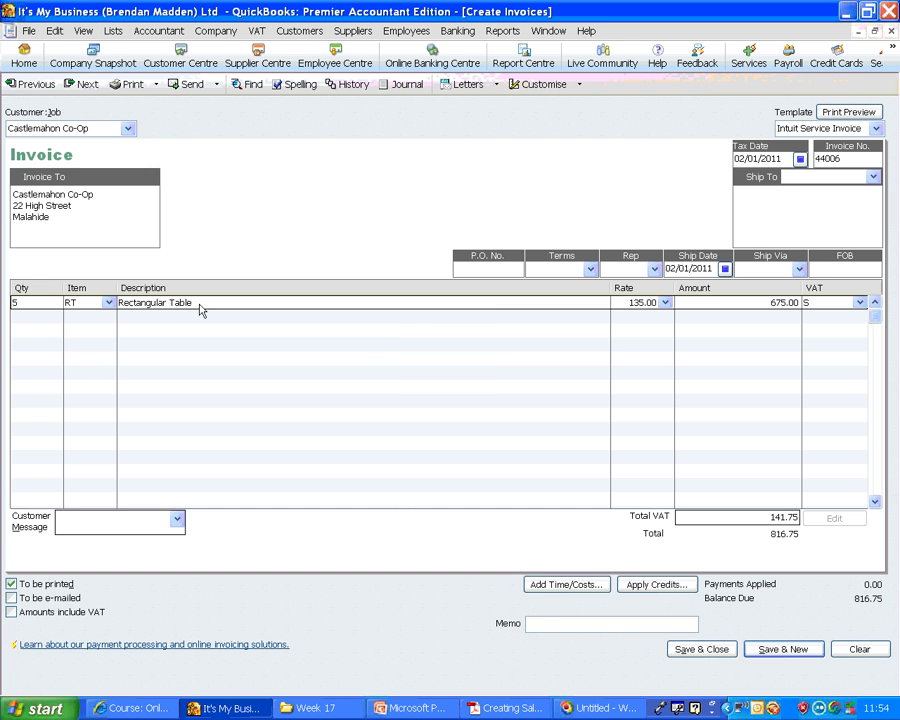
- Append "additional information" to the Rectangular Table description and complete the line with its default rate, amount and VAT code
{"action": "left_click", "coordinate": [203, 302]}
{"action": "left_click", "coordinate": [203, 302]}
{"action": "type", "text": "additional information"}
{"action": "key", "text": "Tab"}
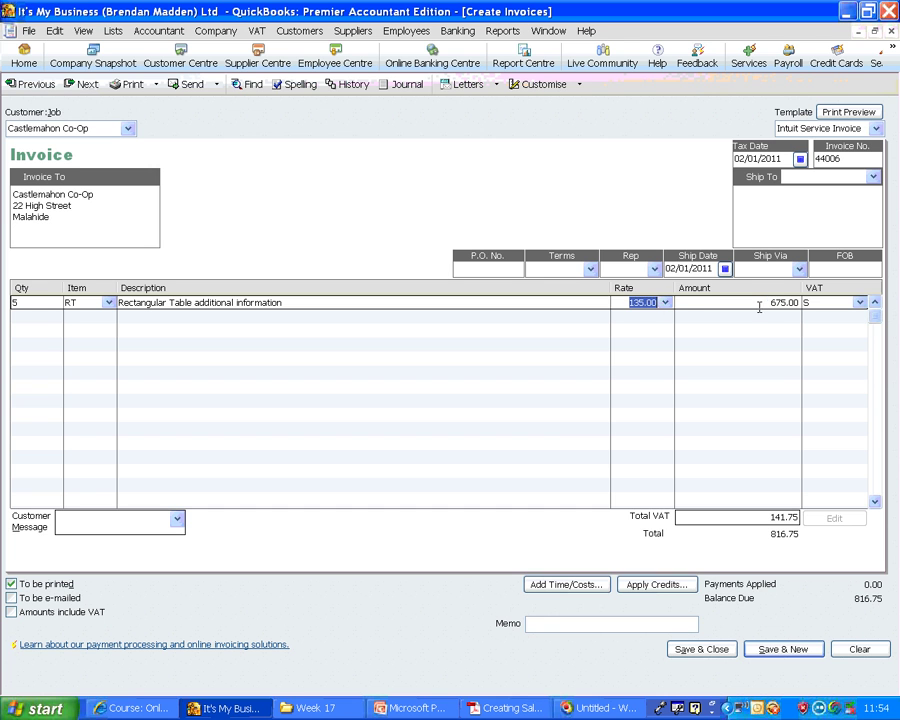
{"action": "key", "text": "Tab"}
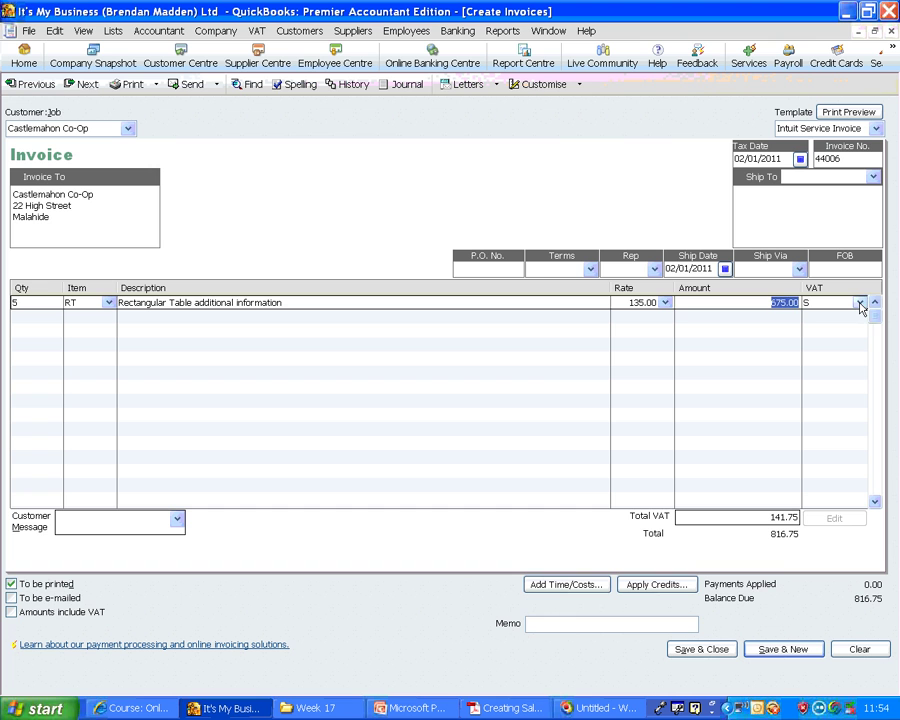
{"action": "key", "text": "Tab"}
{"action": "key", "text": "Tab"}
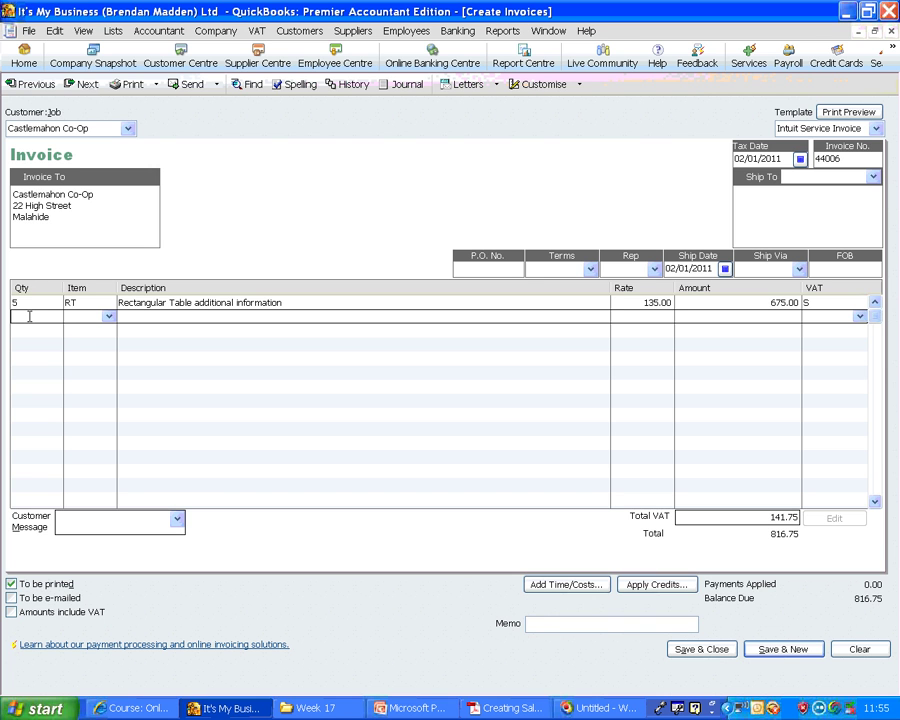
- Add the Del item on the second invoice line with the description "Delivery to a particular address"
{"action": "type", "text": "Del"}
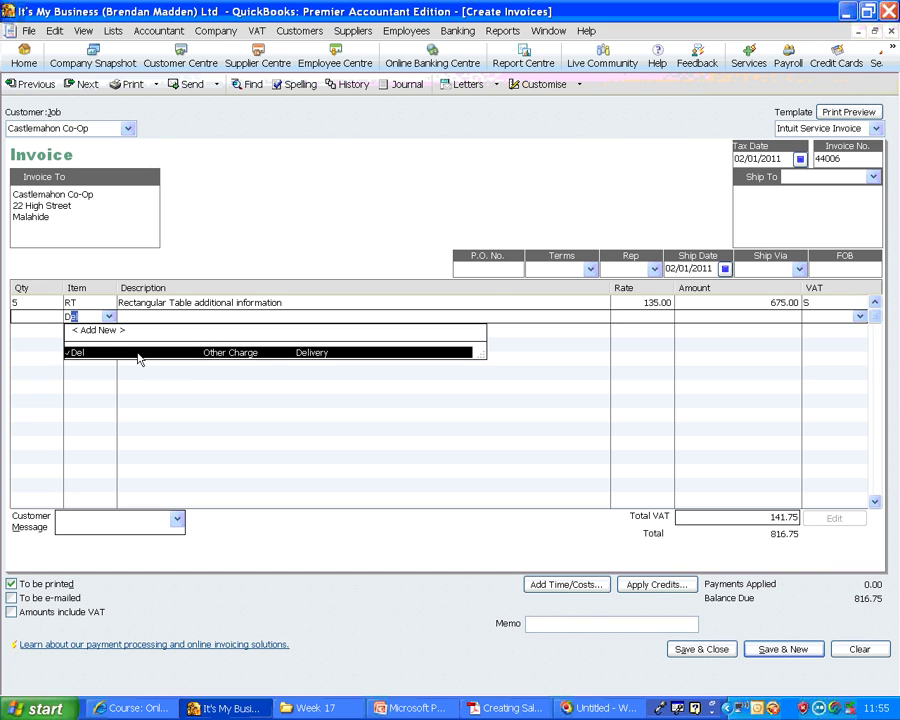
{"action": "left_click", "coordinate": [237, 355]}
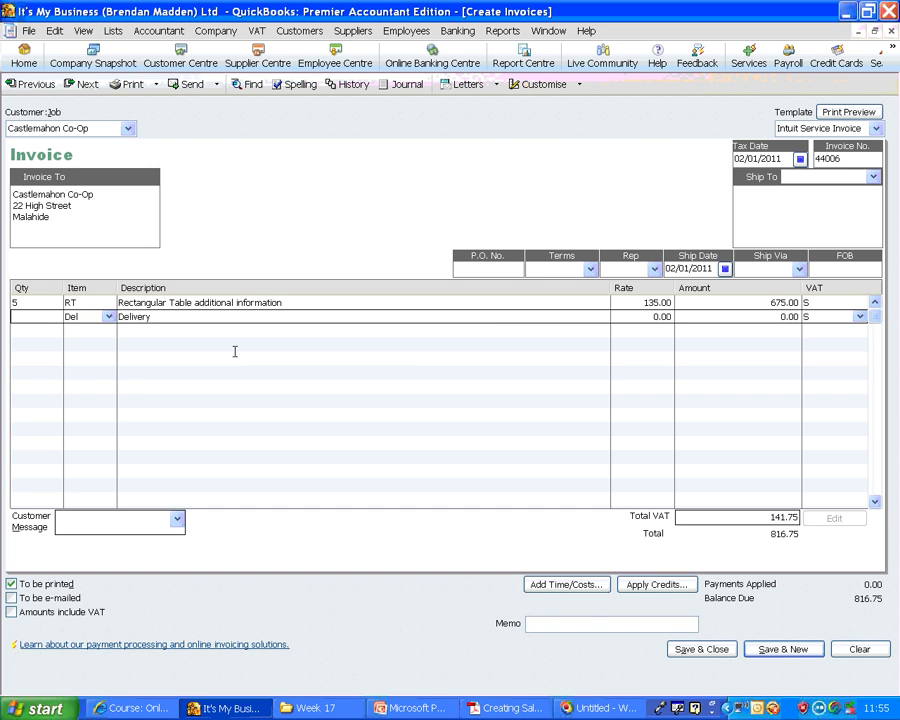
{"action": "left_click", "coordinate": [197, 317]}
{"action": "type", "text": "to an"}
{"action": "key", "text": "BackSpace"}
{"action": "type", "text": "particular address"}
{"action": "key", "text": "Tab"}
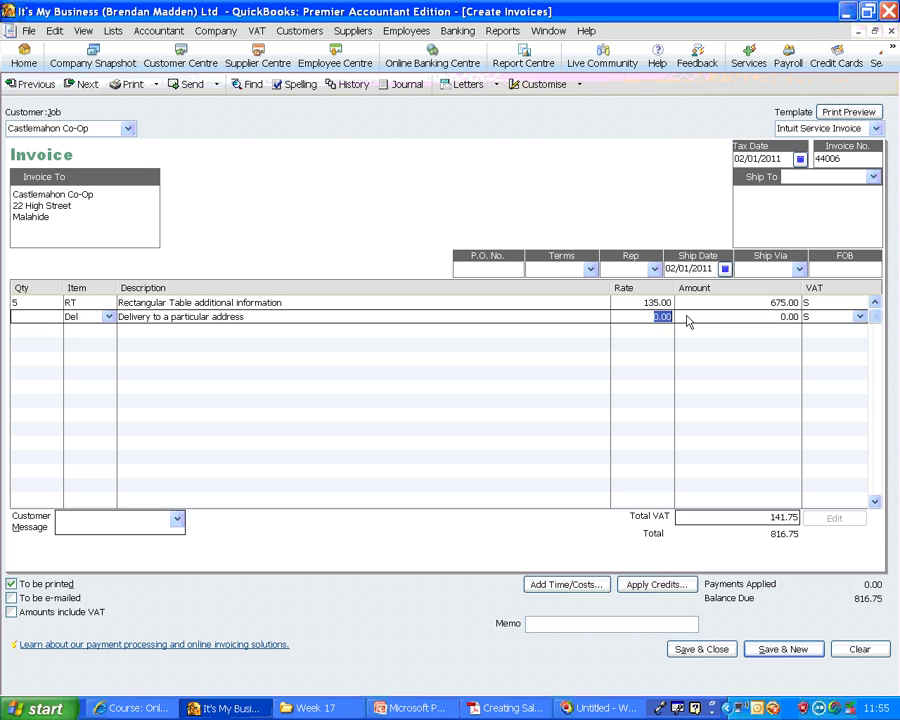
- Set the delivery rate to 100.00 and save the back-dated invoice, continuing with a new blank one
{"action": "type", "text": "100."}
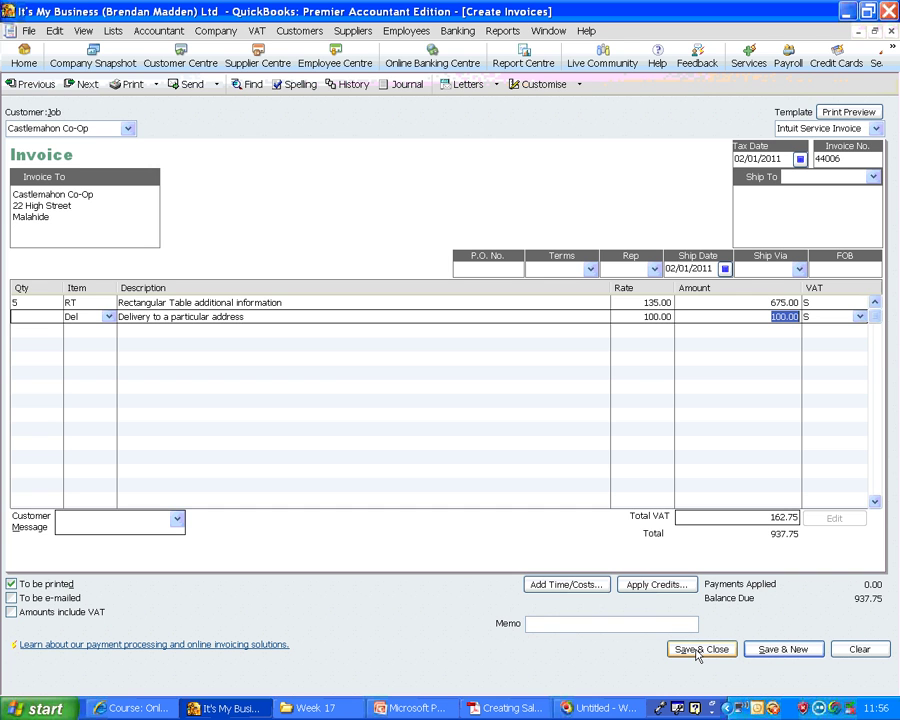
{"action": "left_click", "coordinate": [782, 650]}
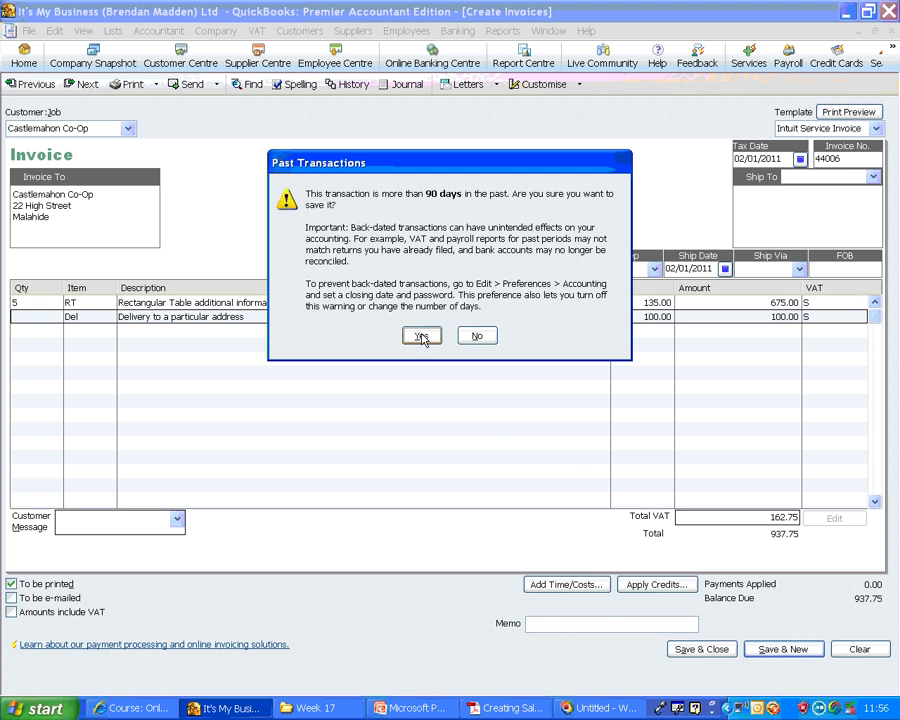
{"action": "left_click", "coordinate": [421, 335]}
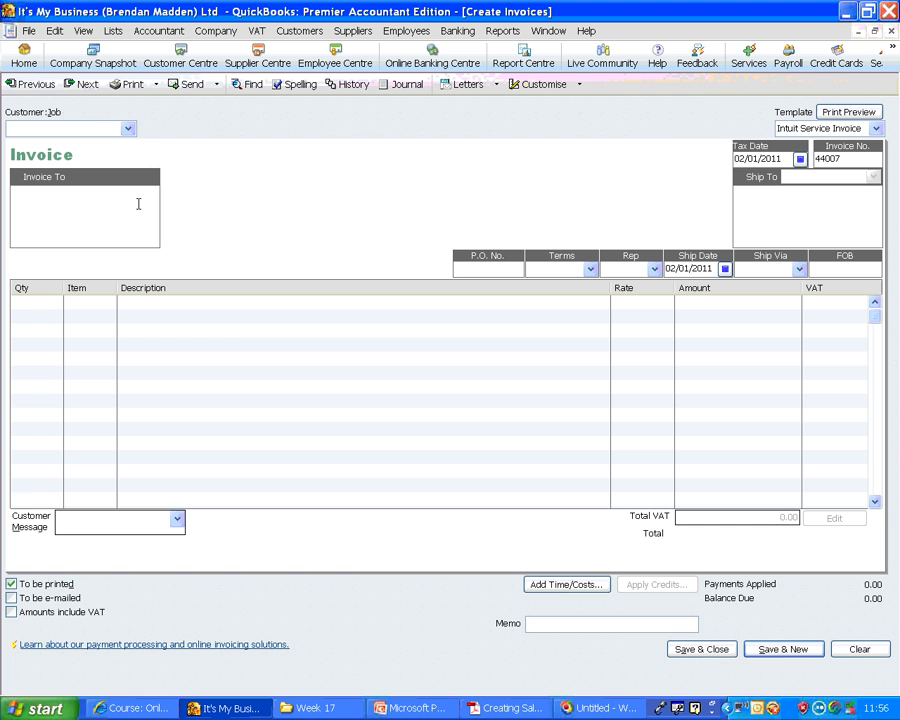
- Page back through the saved Castlemahon Co-Op invoice and the Lackagh Rock opening balance, returning to the blank invoice
{"action": "left_click", "coordinate": [27, 84]}
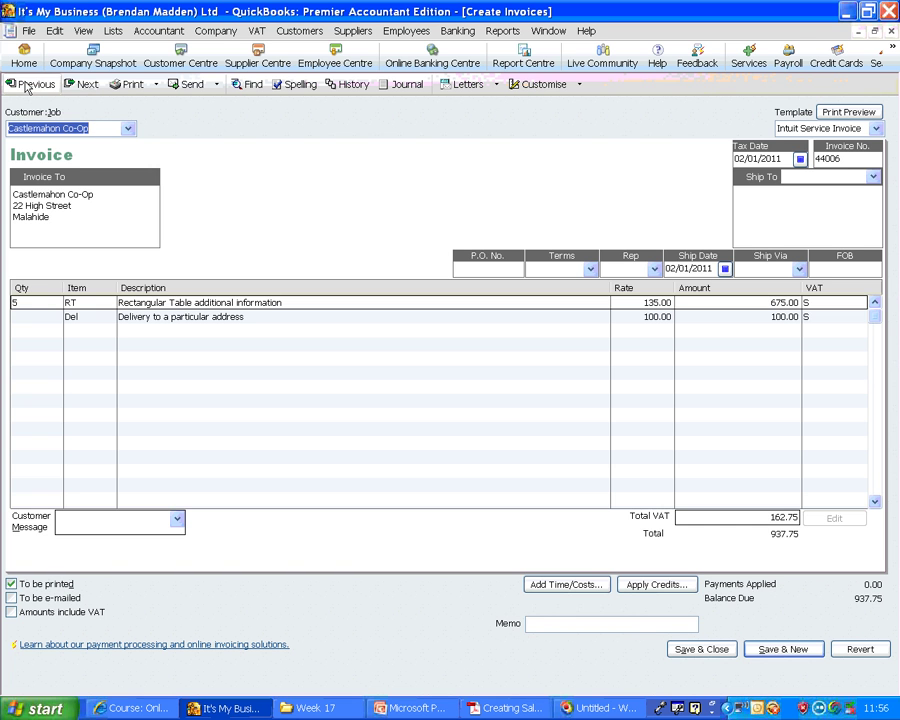
{"action": "left_click", "coordinate": [27, 84]}
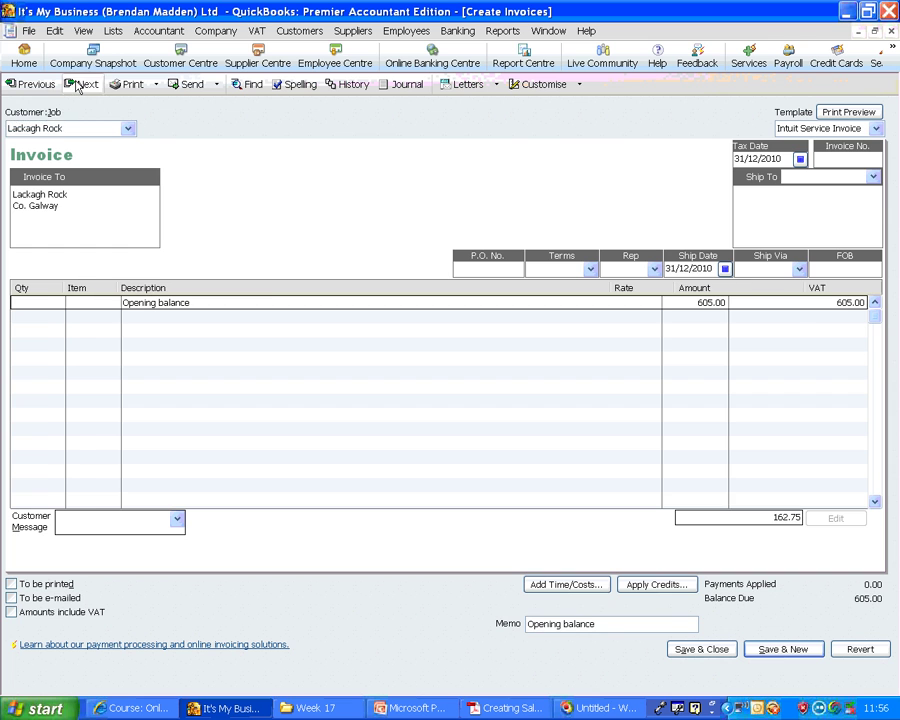
{"action": "left_click", "coordinate": [78, 86]}
{"action": "left_click", "coordinate": [78, 86]}
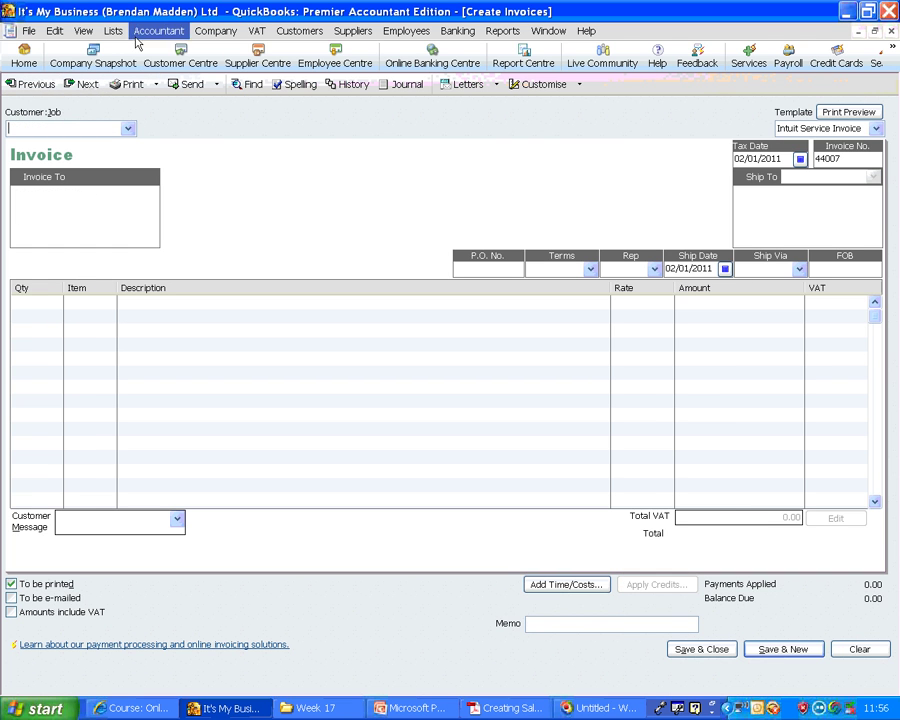
- Check Castlemahon Co-Op's transactions in the Customer Centre, opening and closing its invoice 44006
{"action": "left_click", "coordinate": [21, 62]}
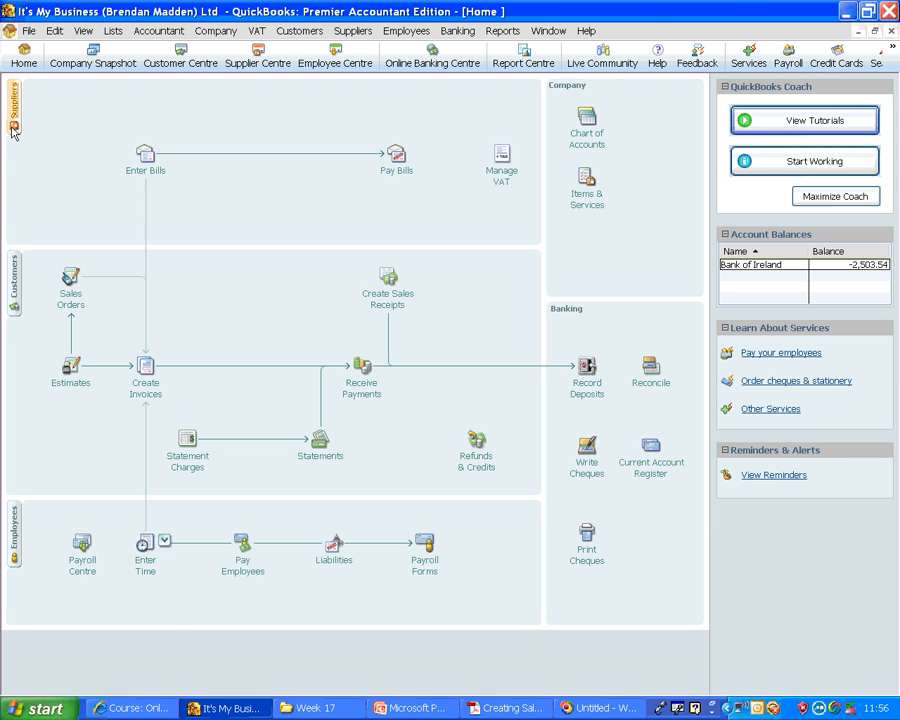
{"action": "left_click", "coordinate": [13, 270]}
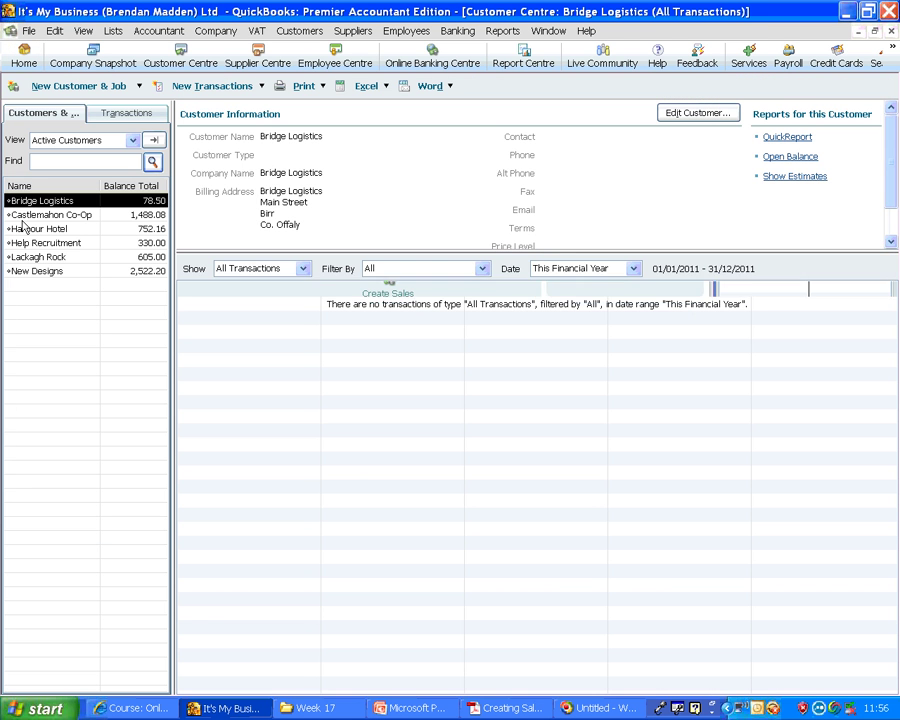
{"action": "left_click", "coordinate": [27, 215]}
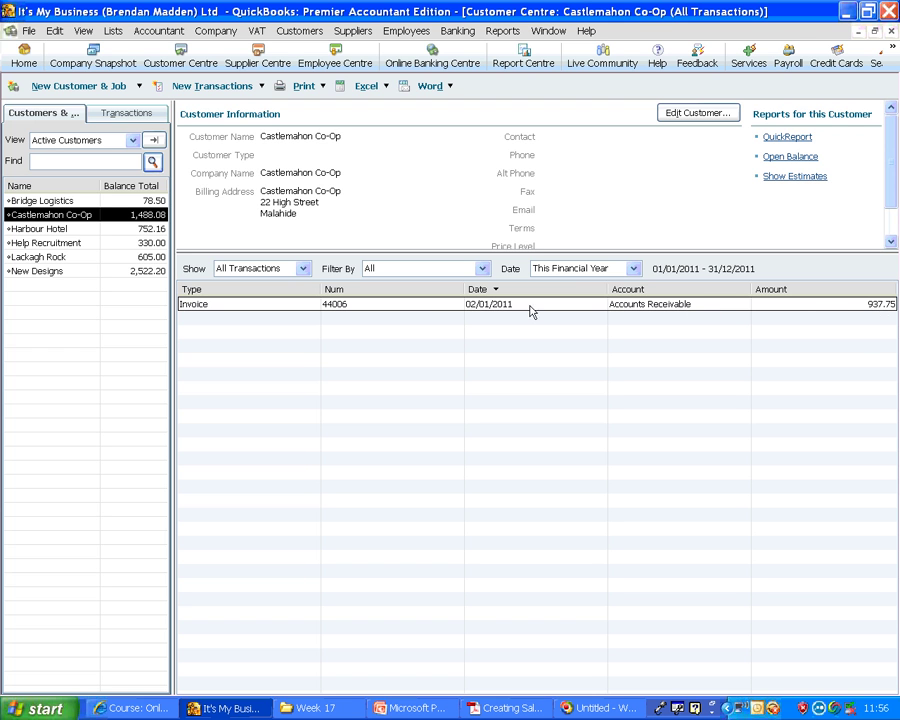
{"action": "left_click", "coordinate": [401, 310]}
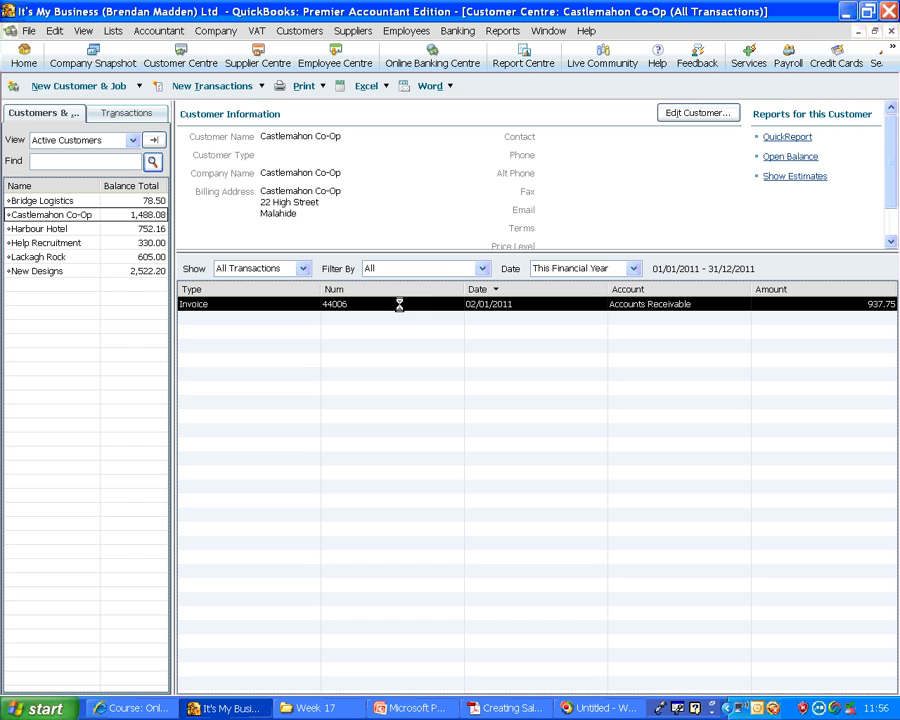
{"action": "double_click", "coordinate": [399, 304]}
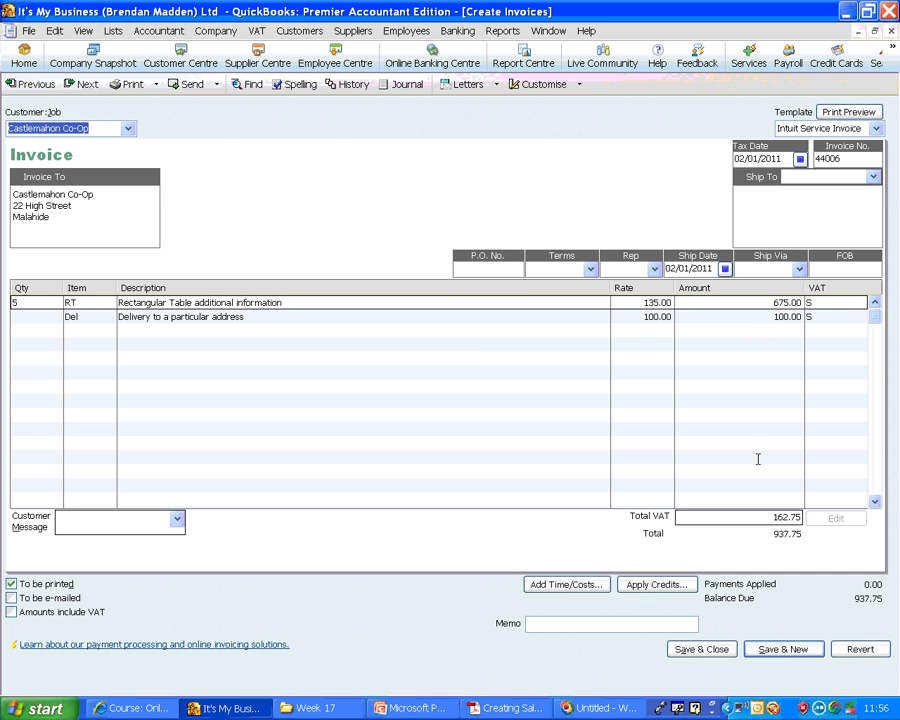
{"action": "key", "text": "Escape"}
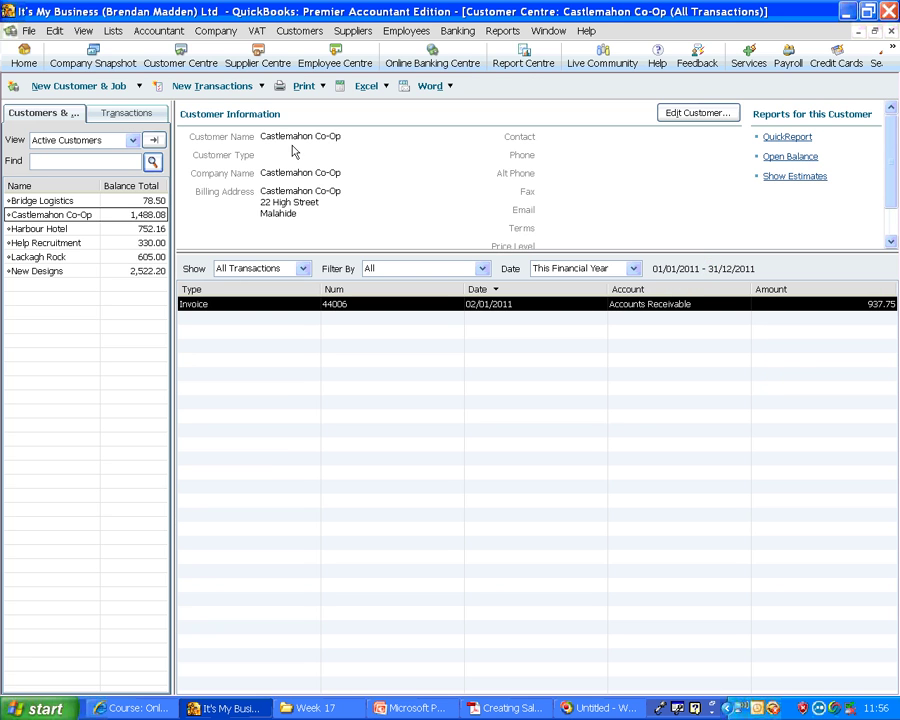
- Review Castlemahon Co-Op's open balance report, close it and reopen a blank sales invoice from the Home page
{"action": "left_click", "coordinate": [787, 157]}
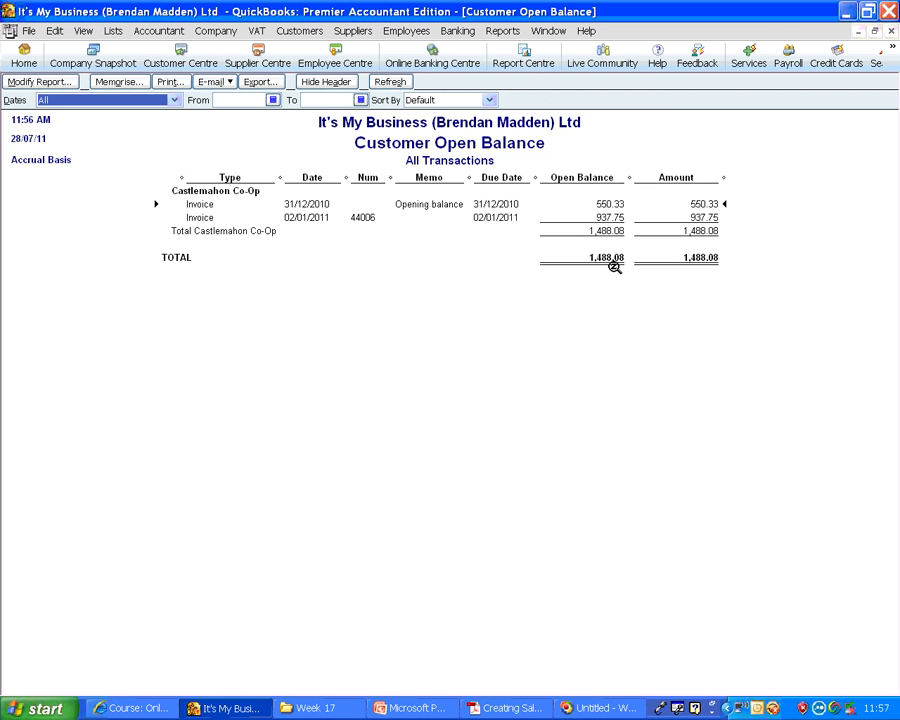
{"action": "double_click", "coordinate": [636, 216]}
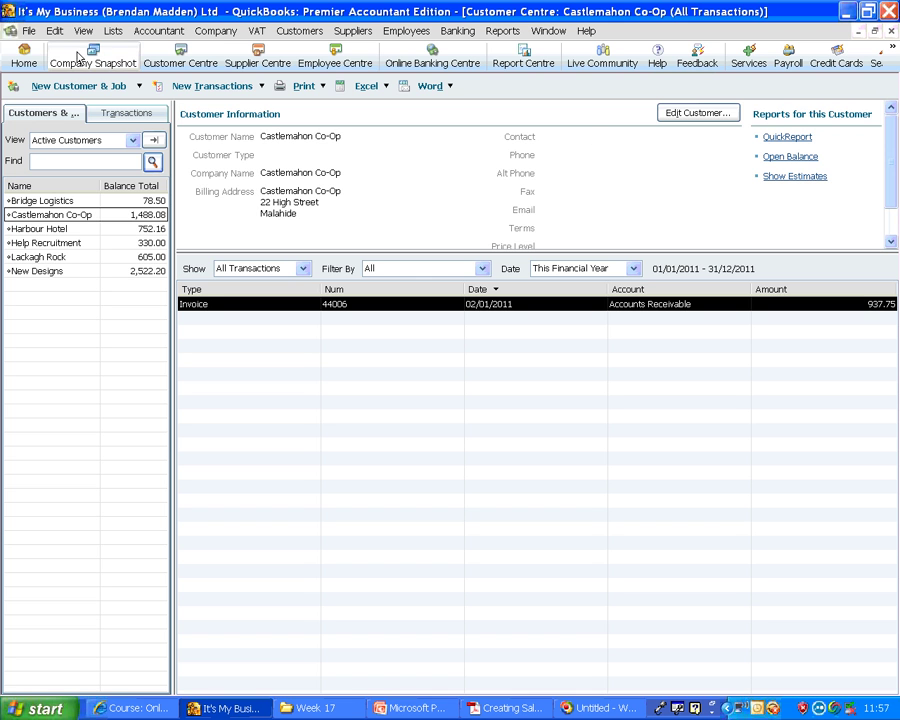
{"action": "left_click", "coordinate": [30, 57]}
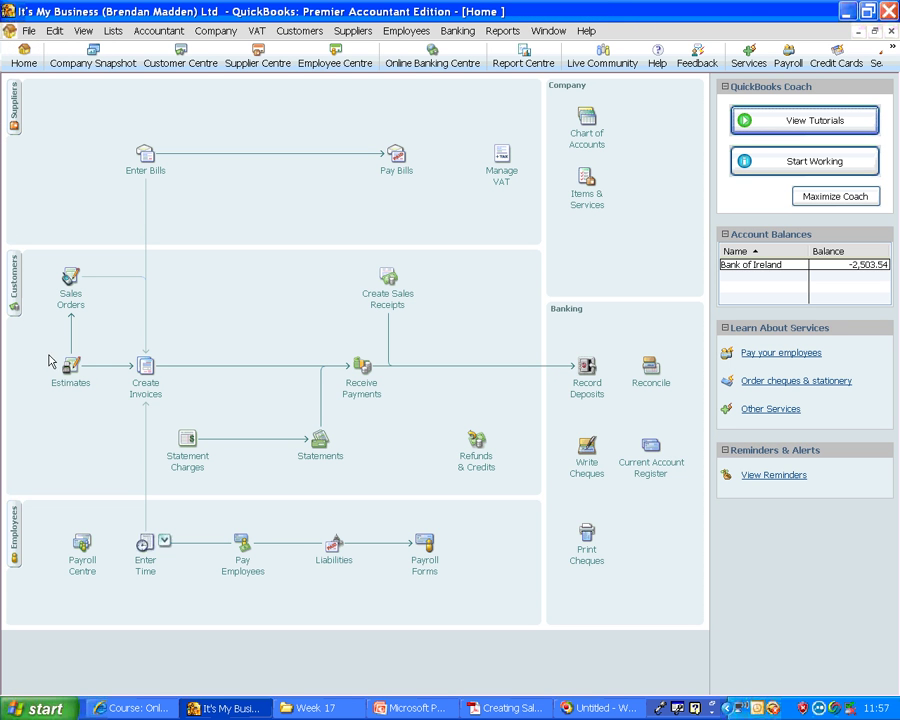
{"action": "left_click", "coordinate": [144, 364]}
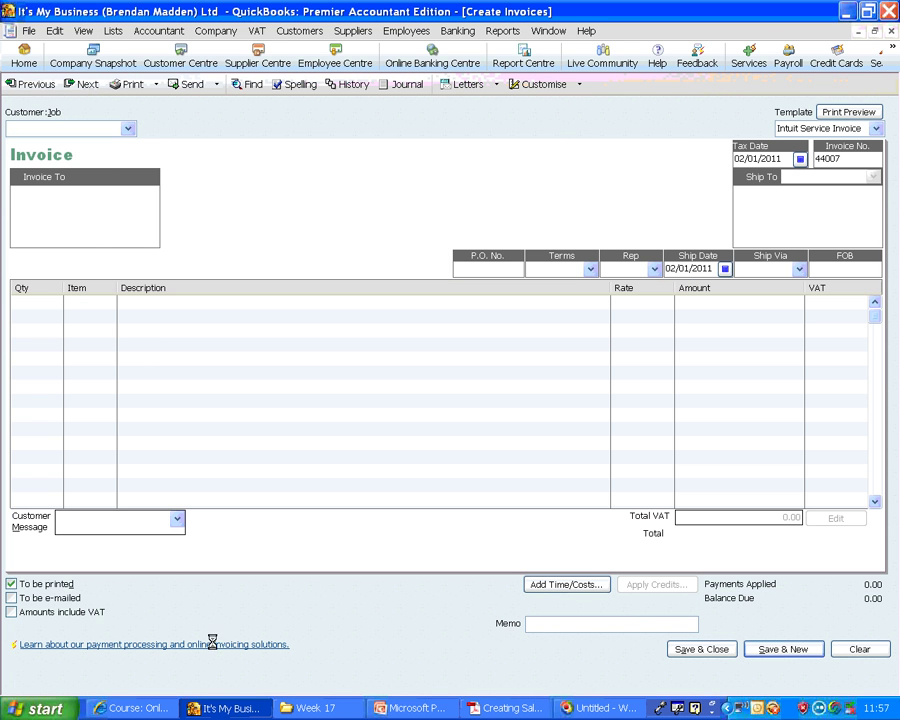
- Switch to the exercise PDF to review the remaining invoices and additional information, finishing on the PowerPoint title slide
{"action": "left_click", "coordinate": [502, 706]}
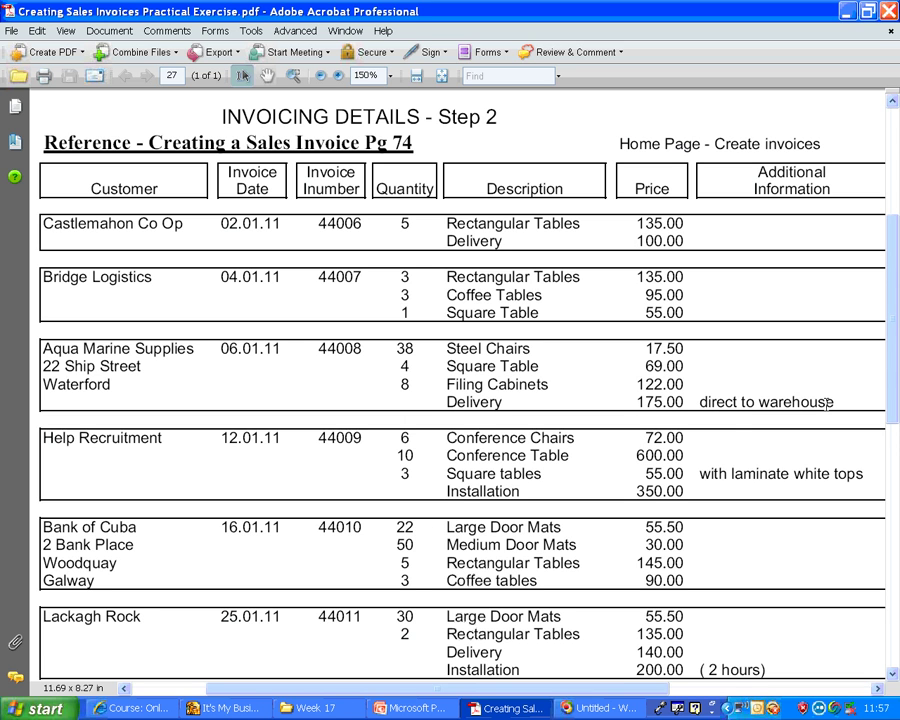
{"action": "left_click_drag", "start_coordinate": [835, 403], "coordinate": [699, 402]}
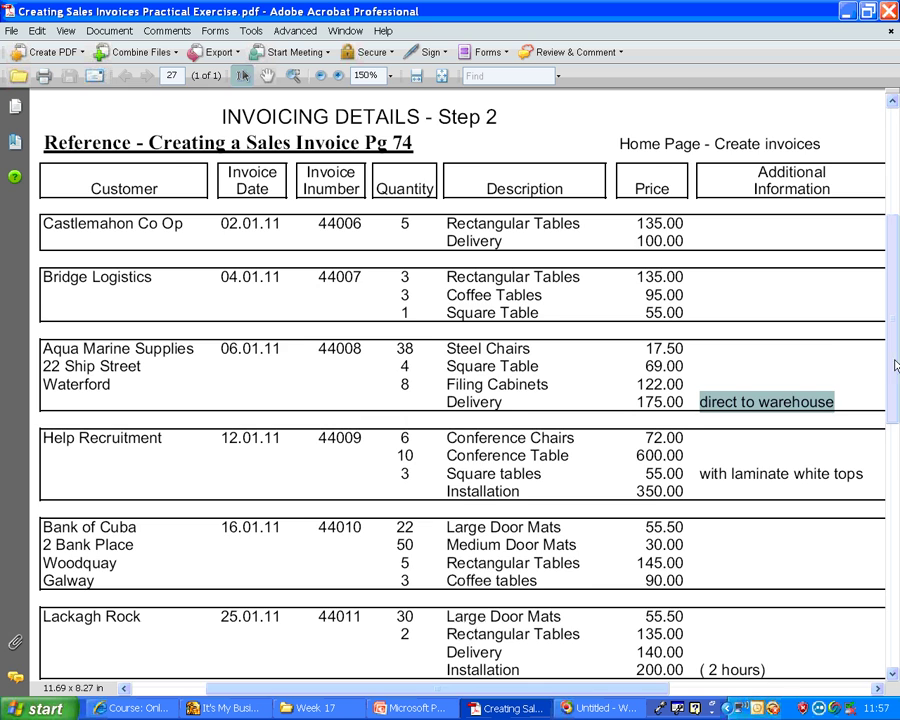
{"action": "scroll", "coordinate": [892, 420], "scroll_direction": "down", "scroll_amount": 3}
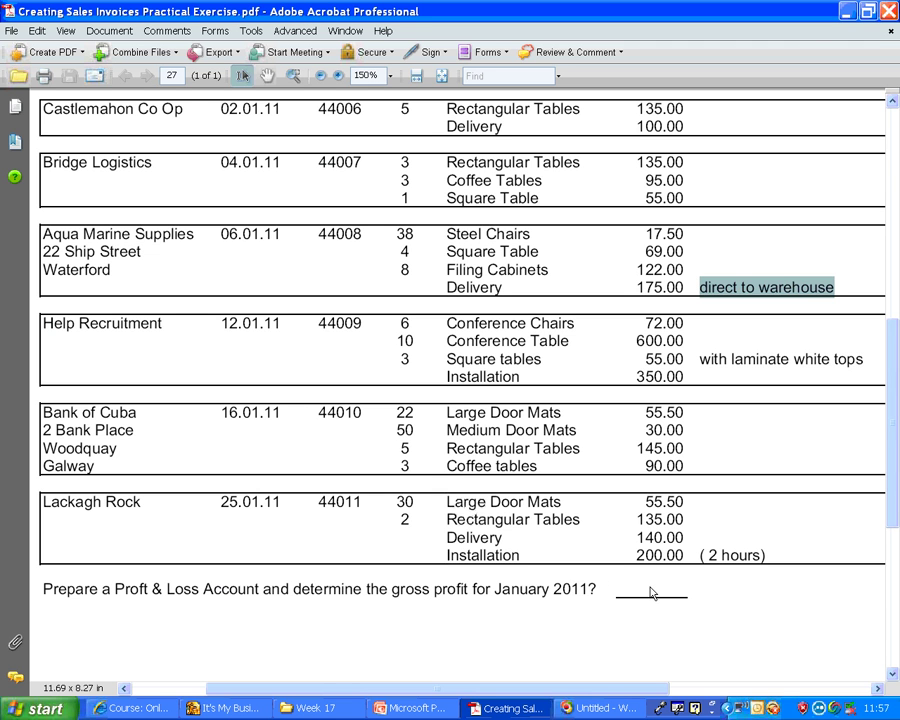
{"action": "left_click", "coordinate": [418, 708]}
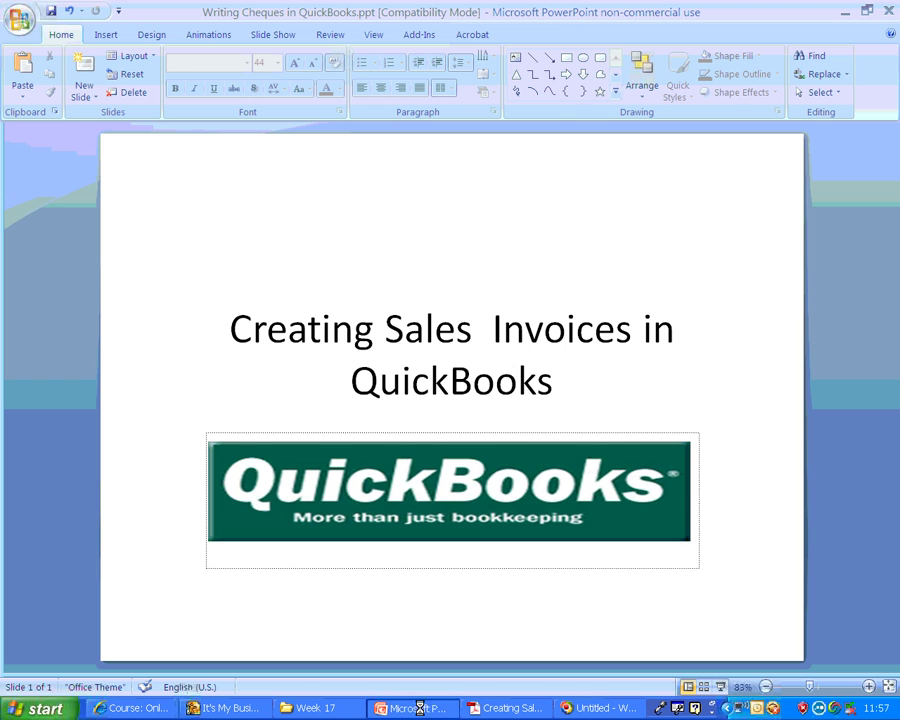